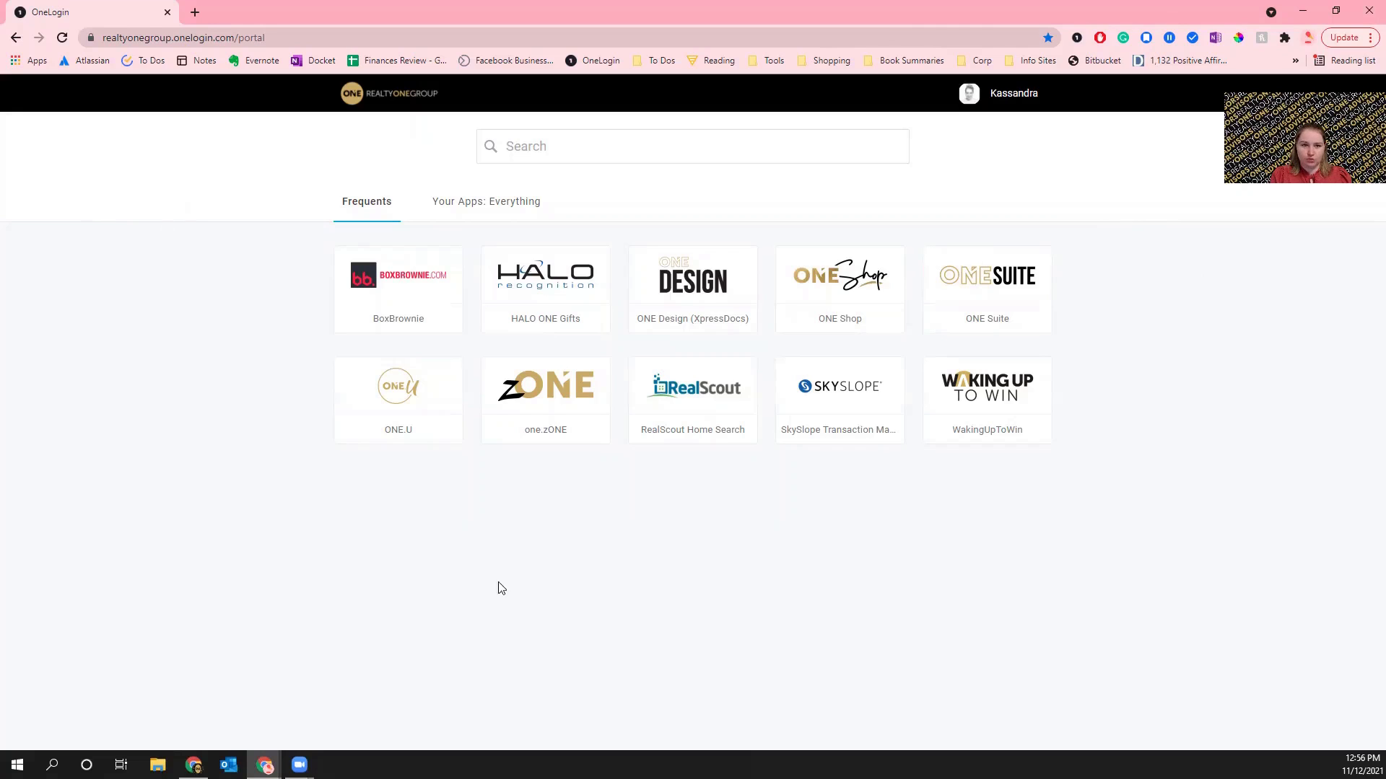
- Launch SkySlope from the OneLogin portal and view the 13 pending transactions
left_click(830, 414)
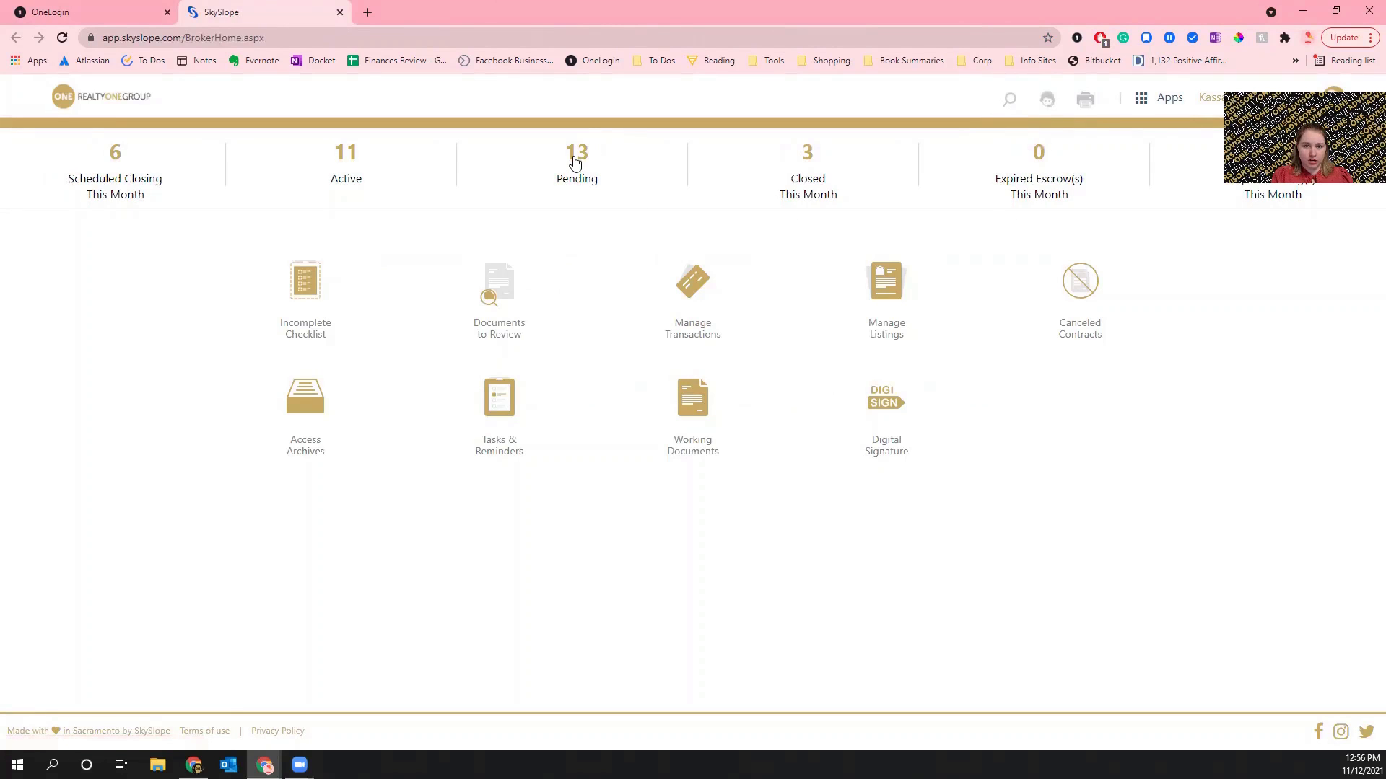
left_click(576, 160)
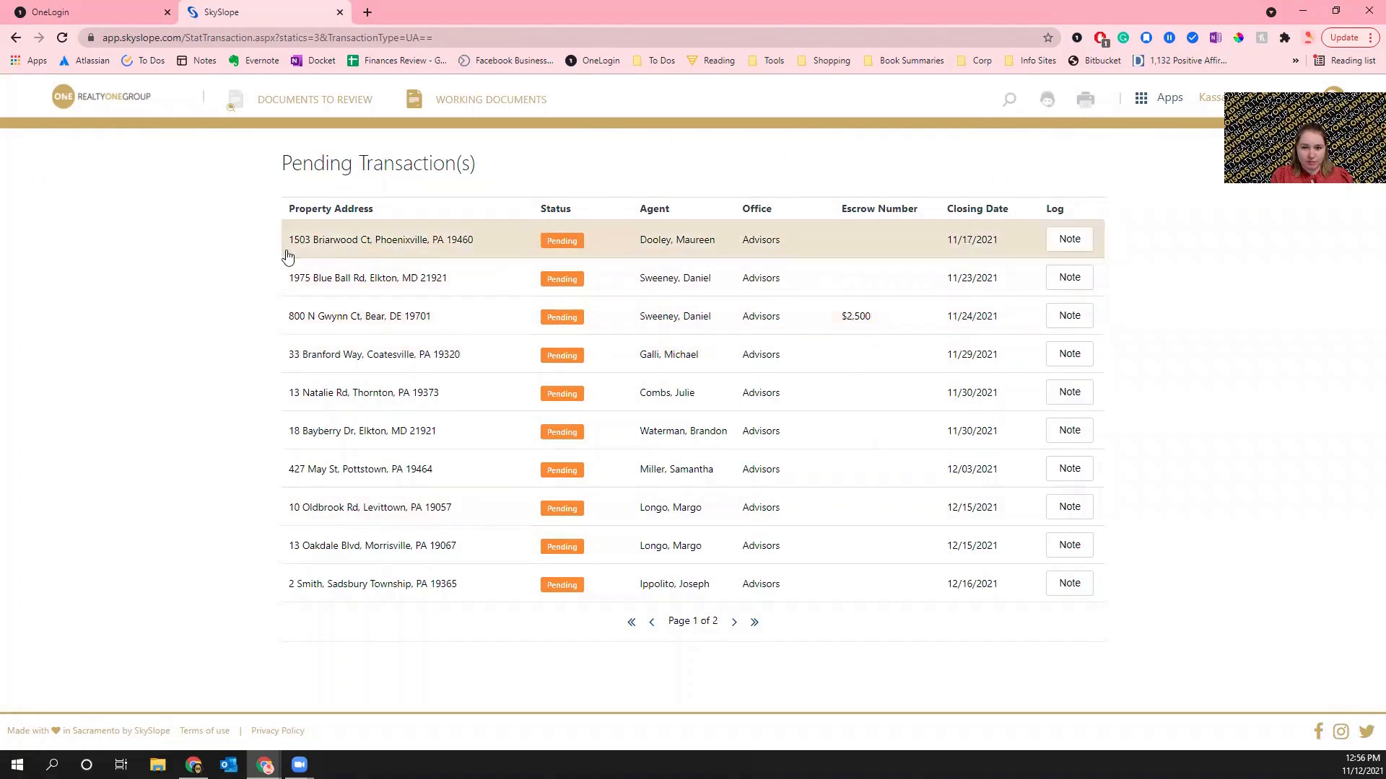
left_click(673, 319)
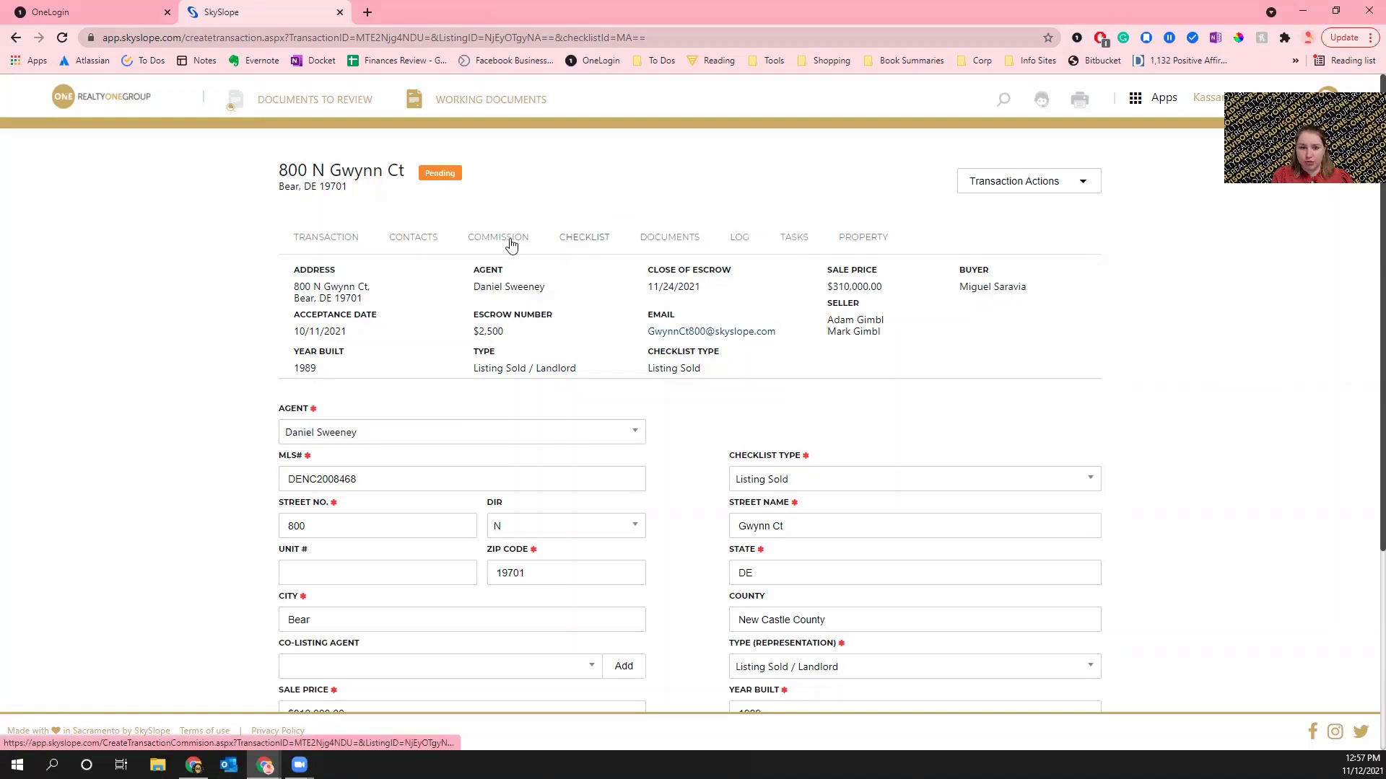
left_click(572, 244)
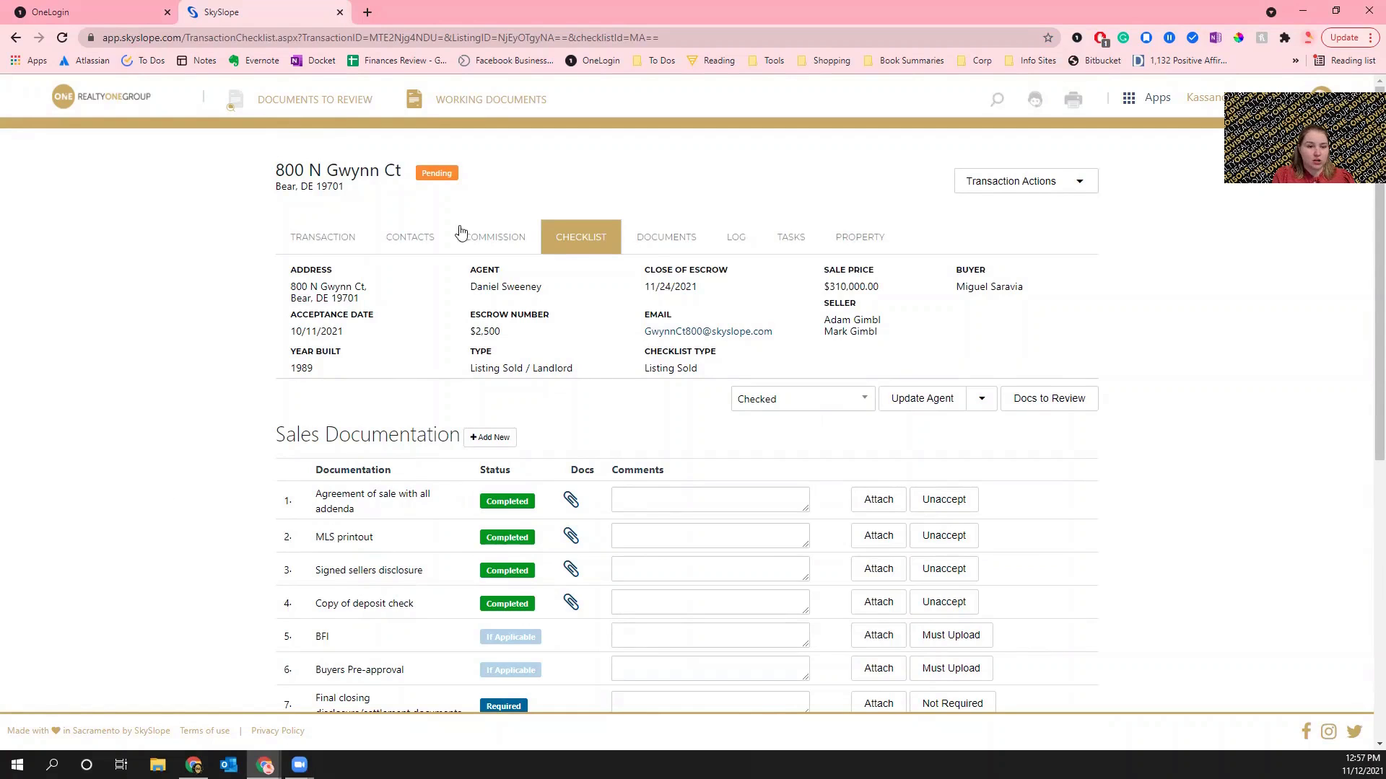
- On the transaction details form, set the closing date to 11/27/2021
left_click(308, 238)
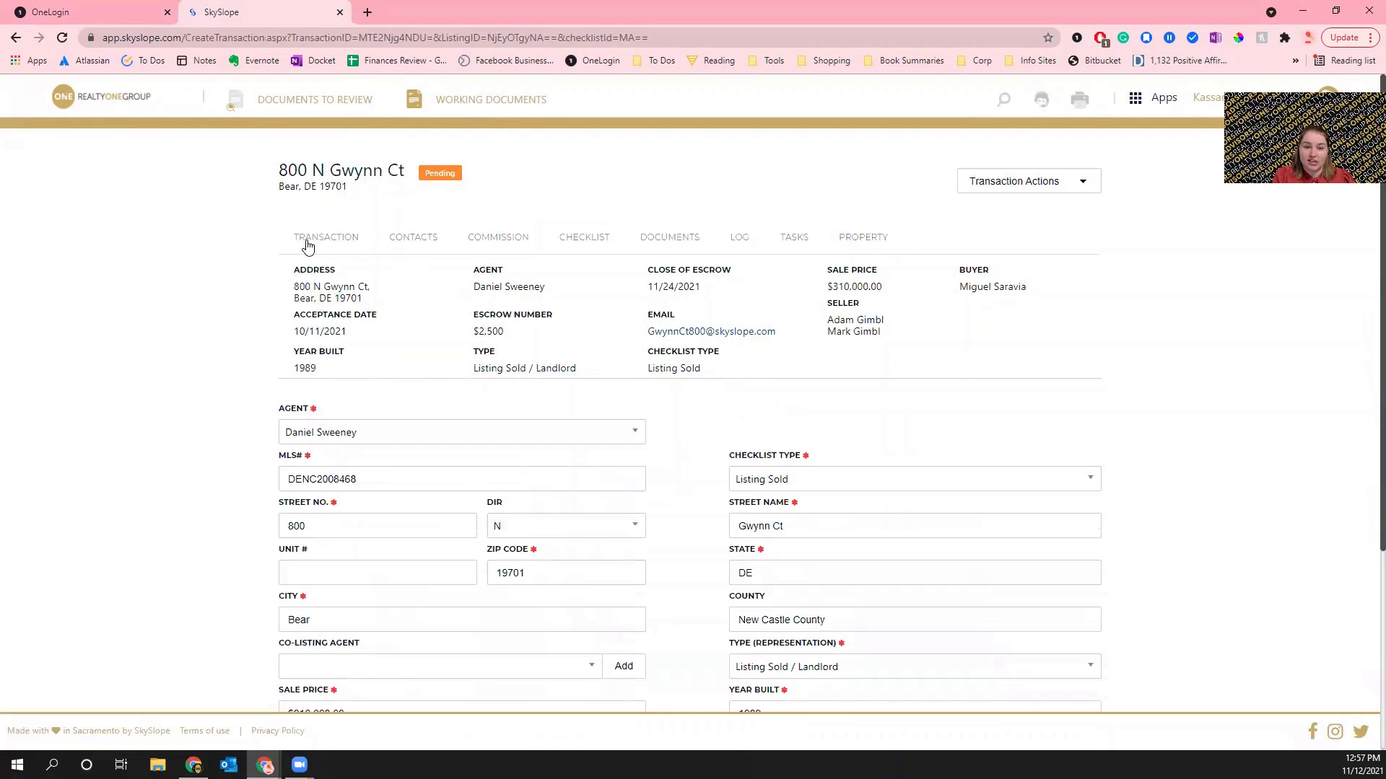
scroll(231, 350, "down", 3)
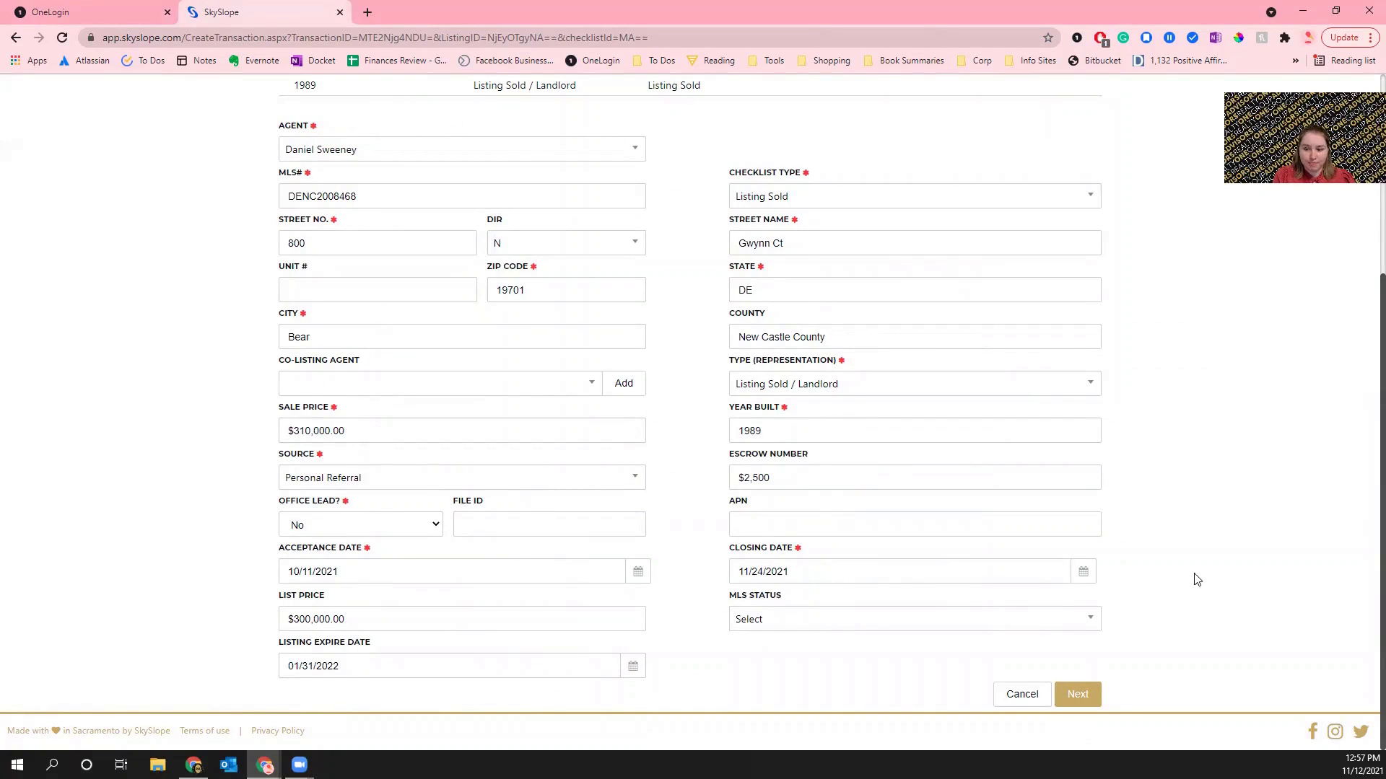
left_click(1084, 574)
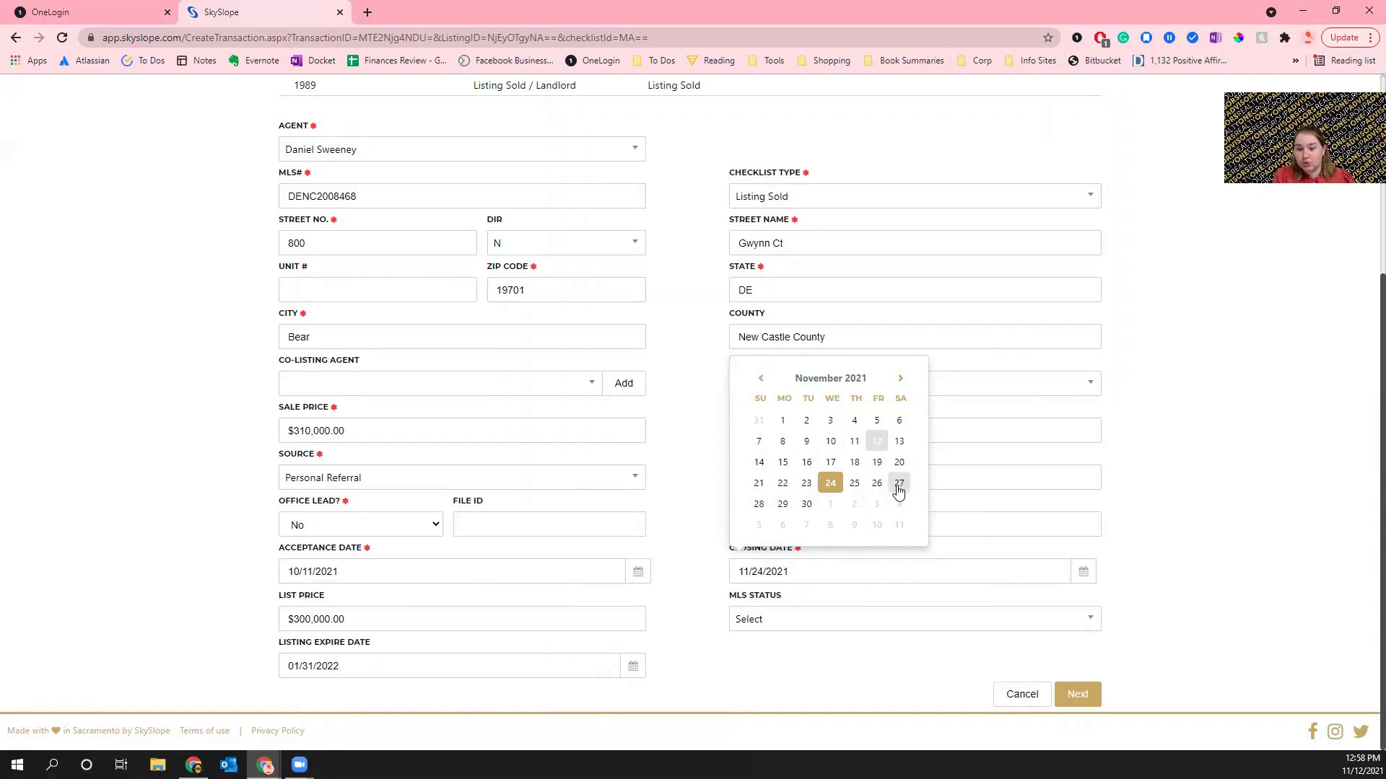
left_click(897, 484)
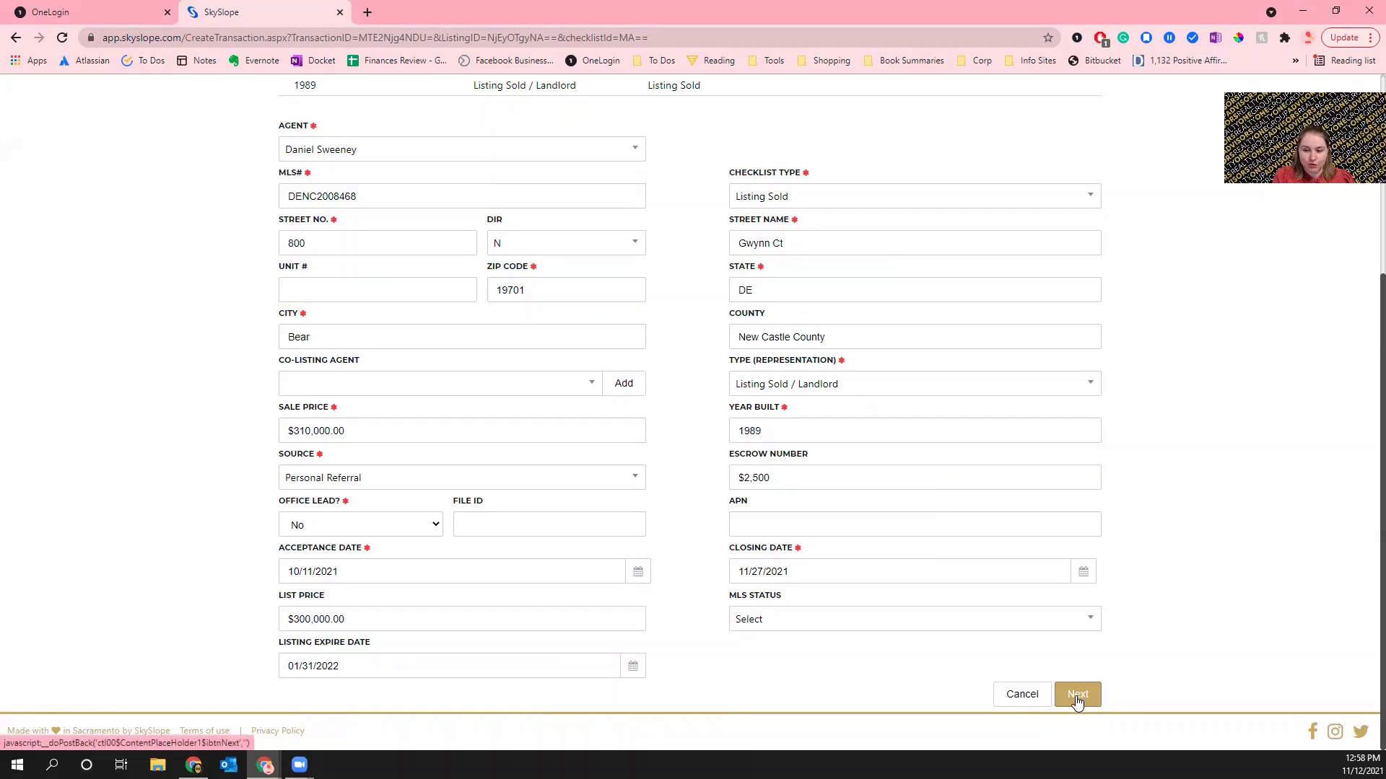
scroll(666, 393, "up", 1)
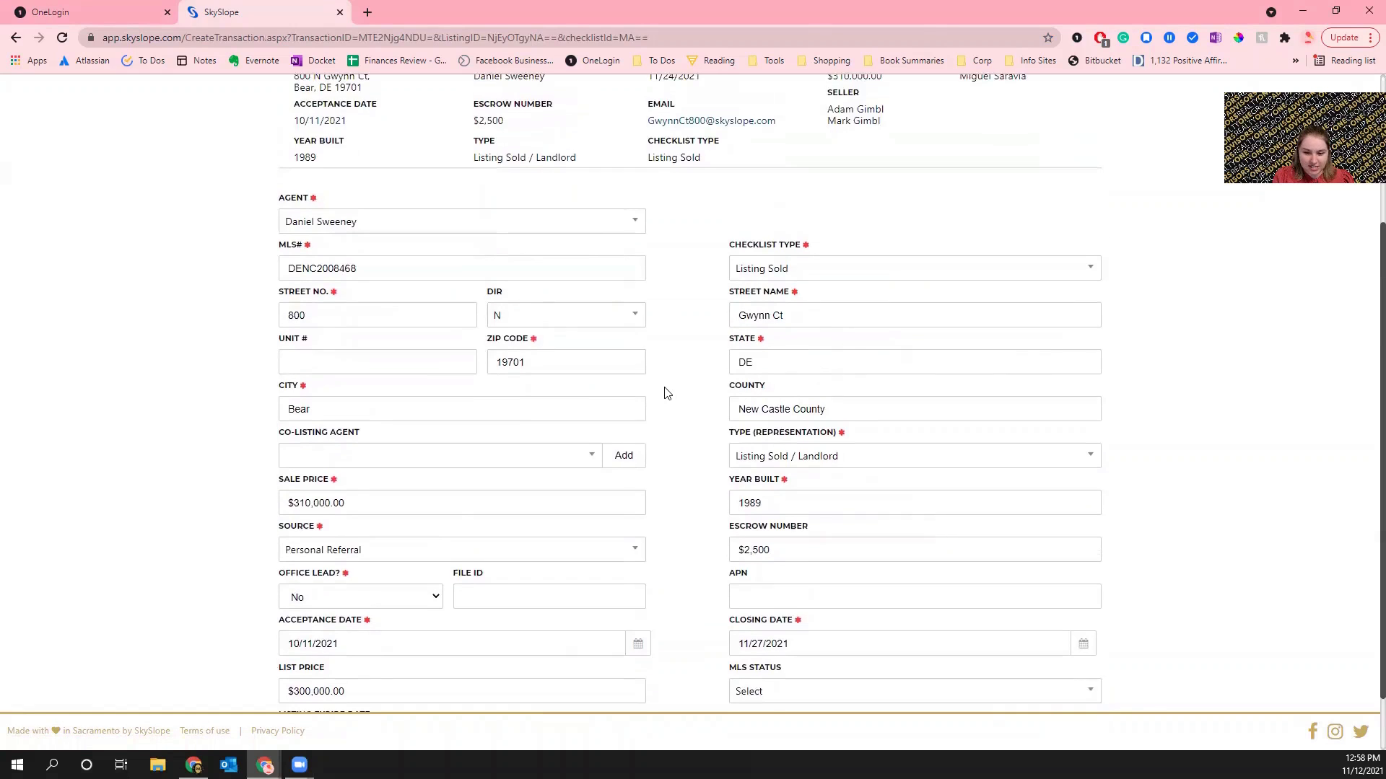
scroll(665, 393, "down", 1)
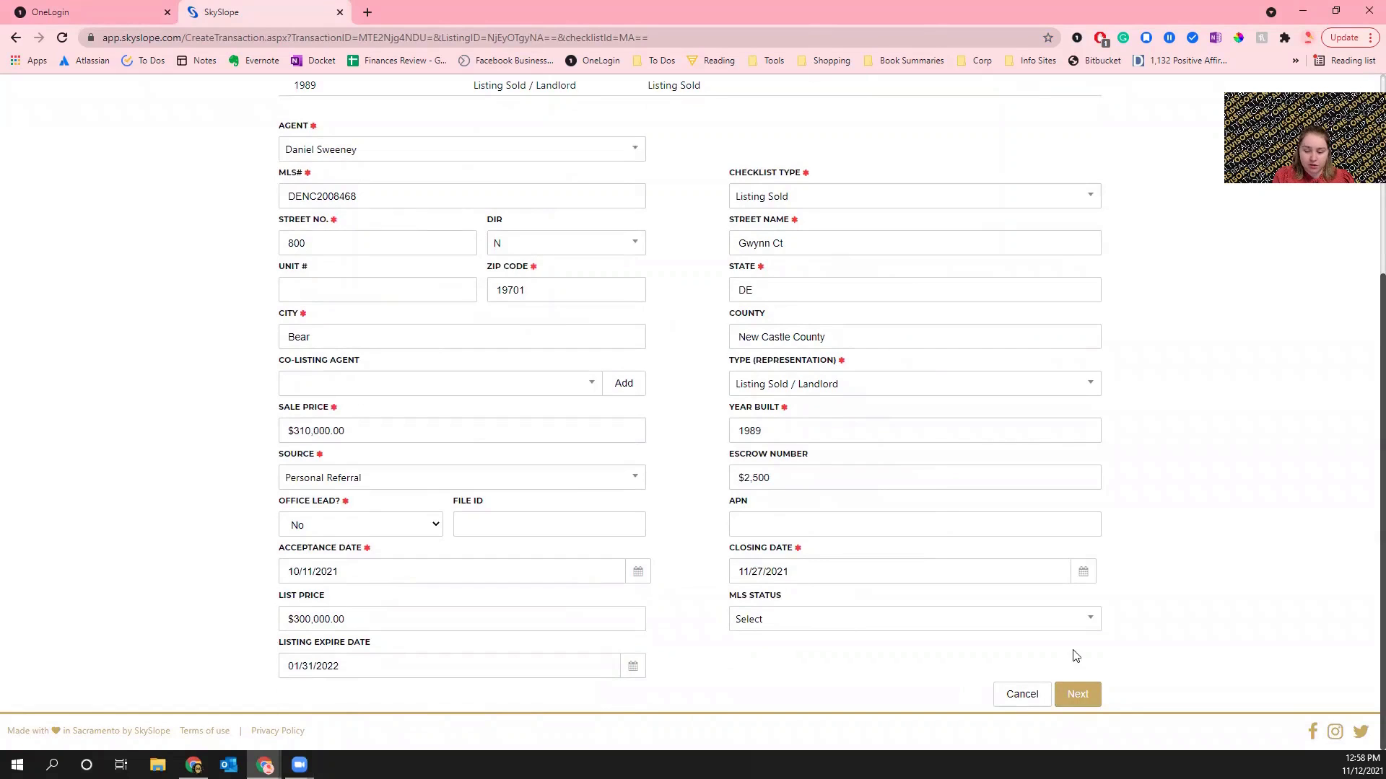
- Save the 11/27 date, then restore closing to 11/24/2021 and continue to Contacts
left_click(1083, 696)
left_click(1082, 571)
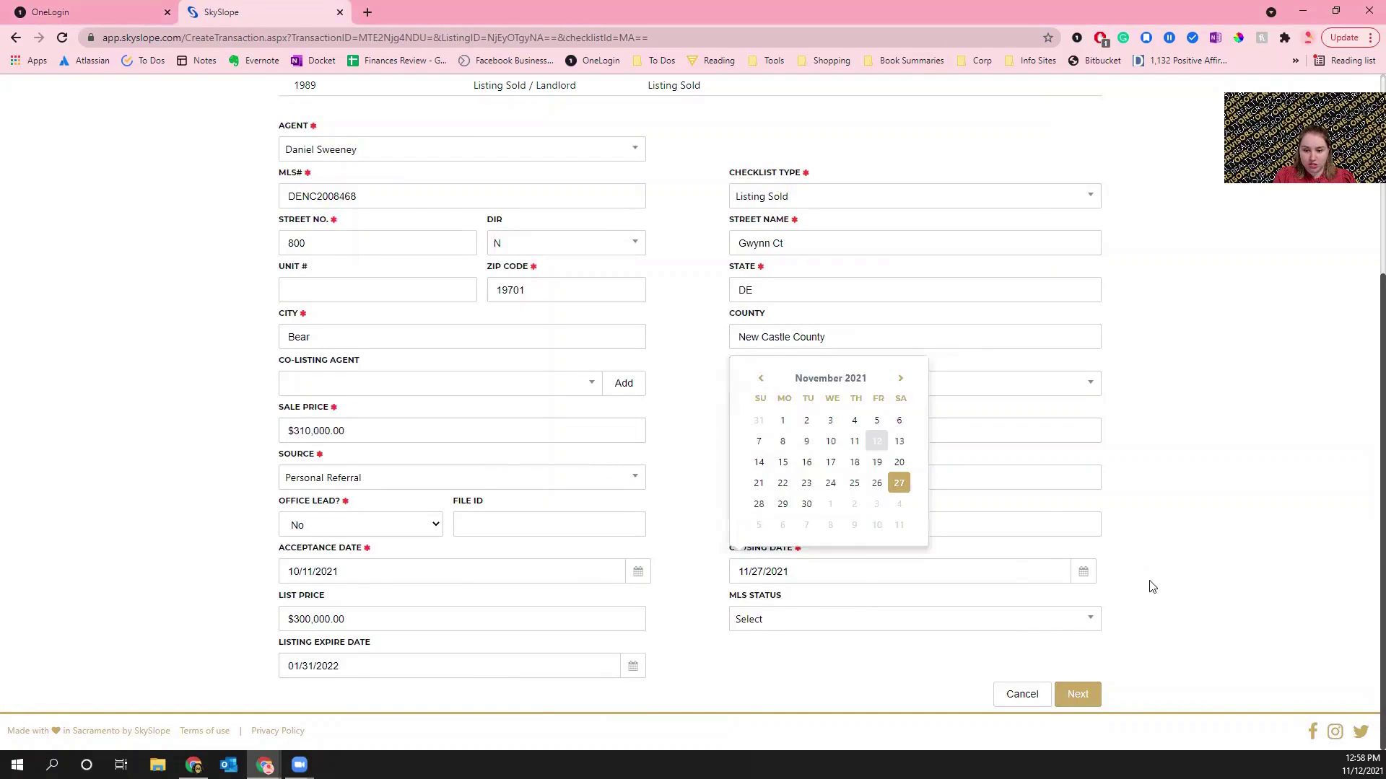
left_click(829, 486)
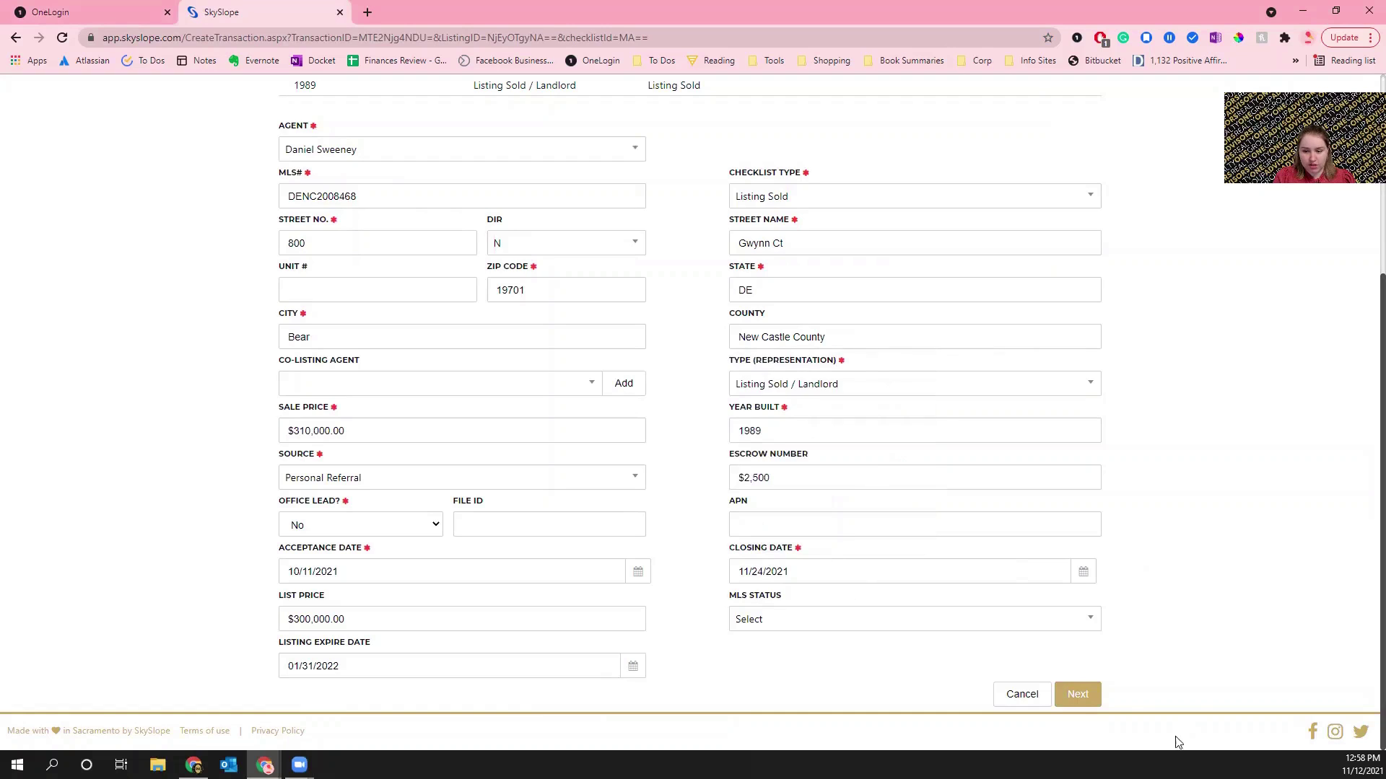
left_click(1082, 694)
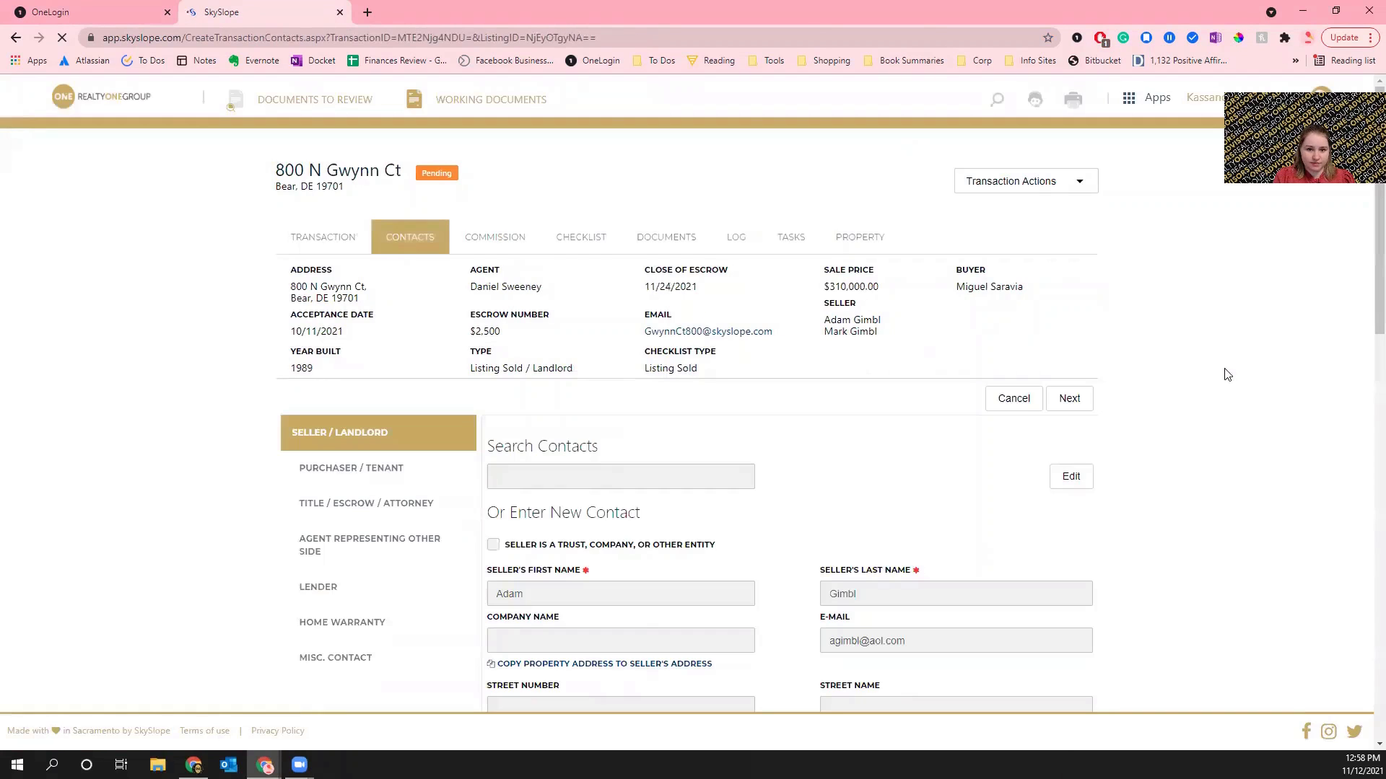